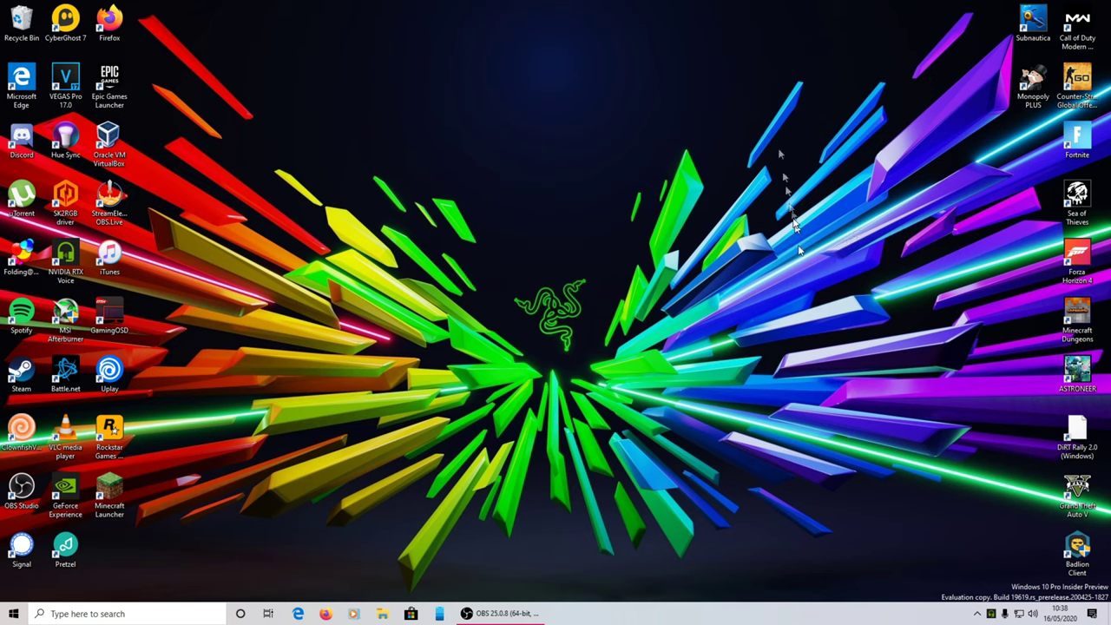
Step: Empty the Recycle Bin, permanently deleting the MP4 video file in it
right_click(7, 35)
click(52, 57)
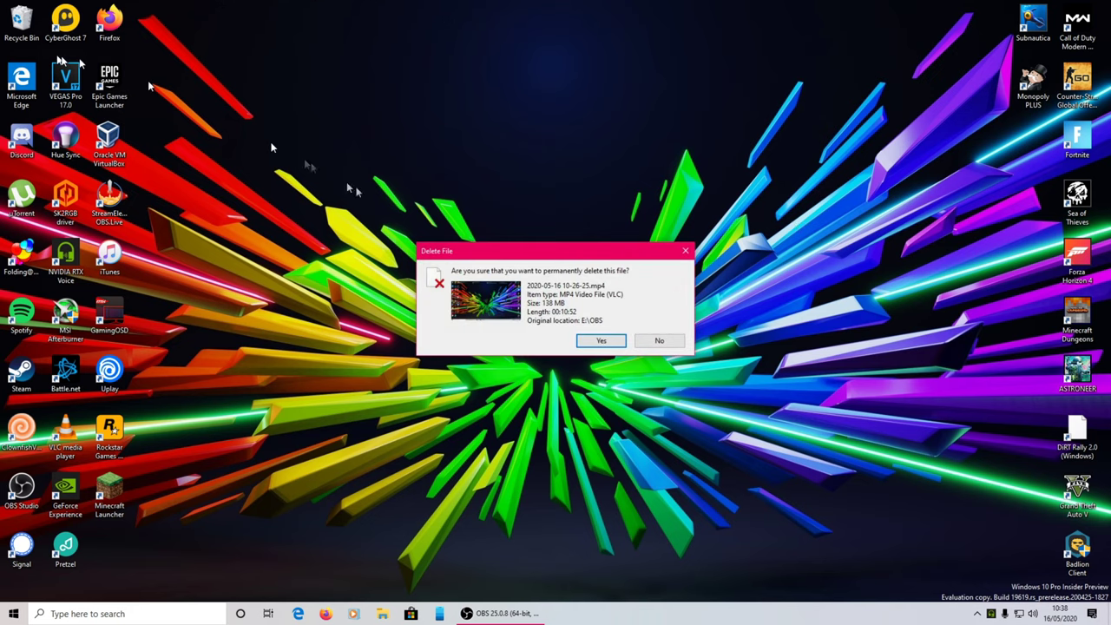
click(601, 341)
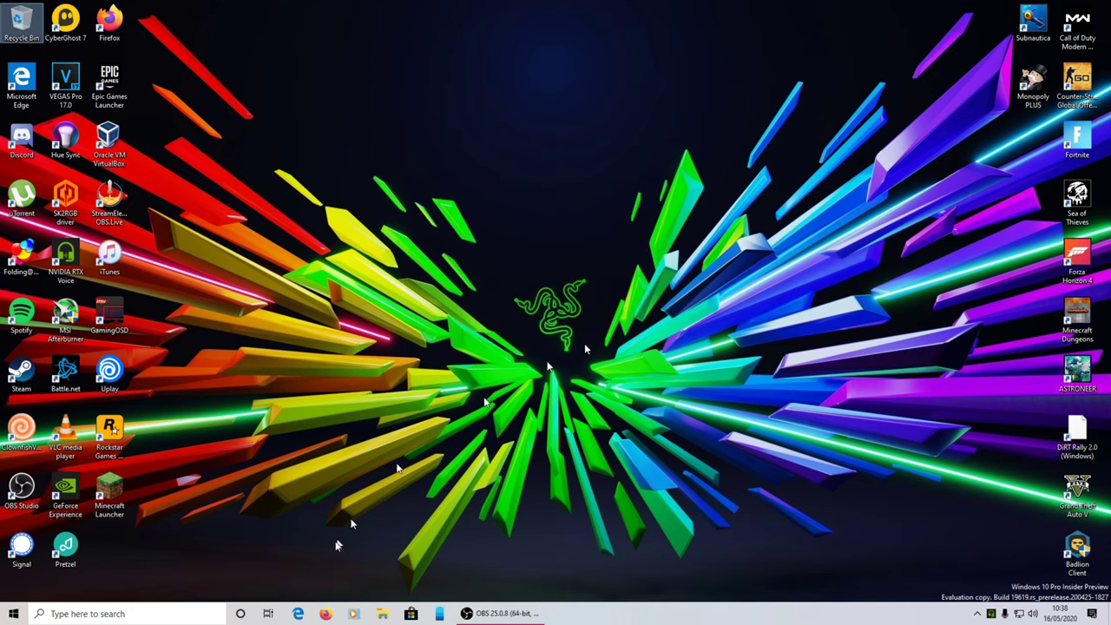
Step: Switch to Firefox and search the web for "windows media creation tool"
click(332, 614)
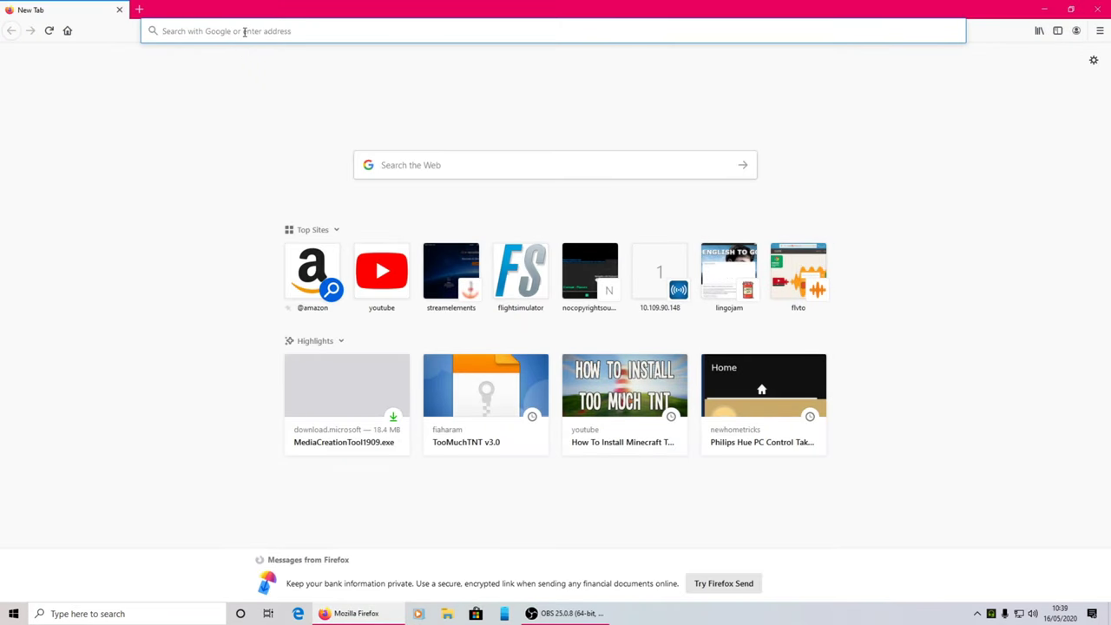
text(window)
key(BackSpace)
key(BackSpace)
key(BackSpace)
key(BackSpace)
key(BackSpace)
key(BackSpace)
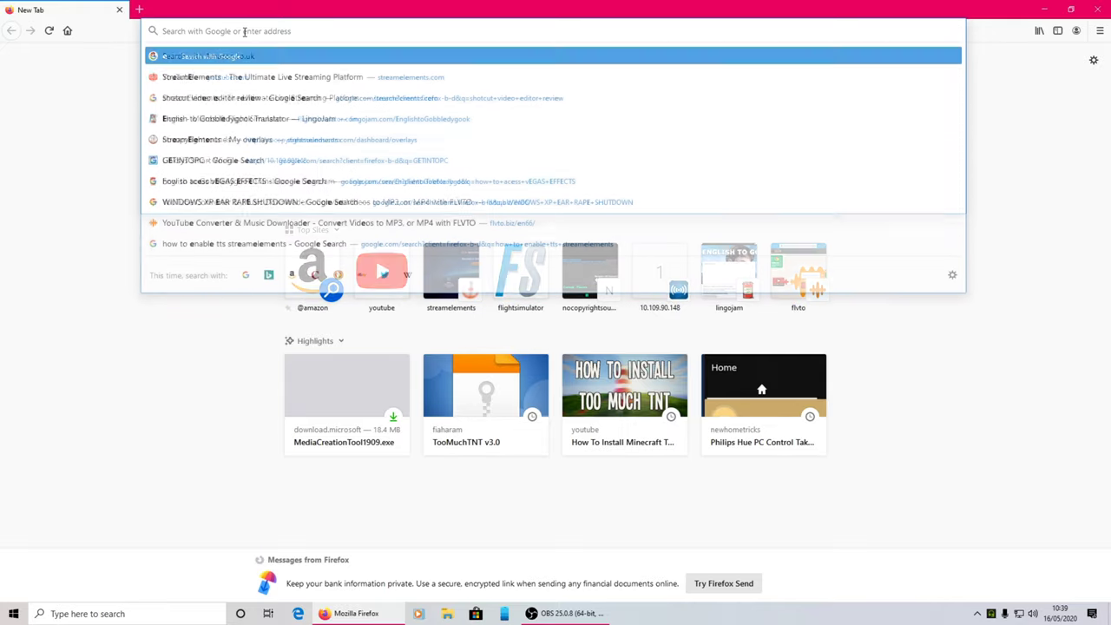
text(windows med)
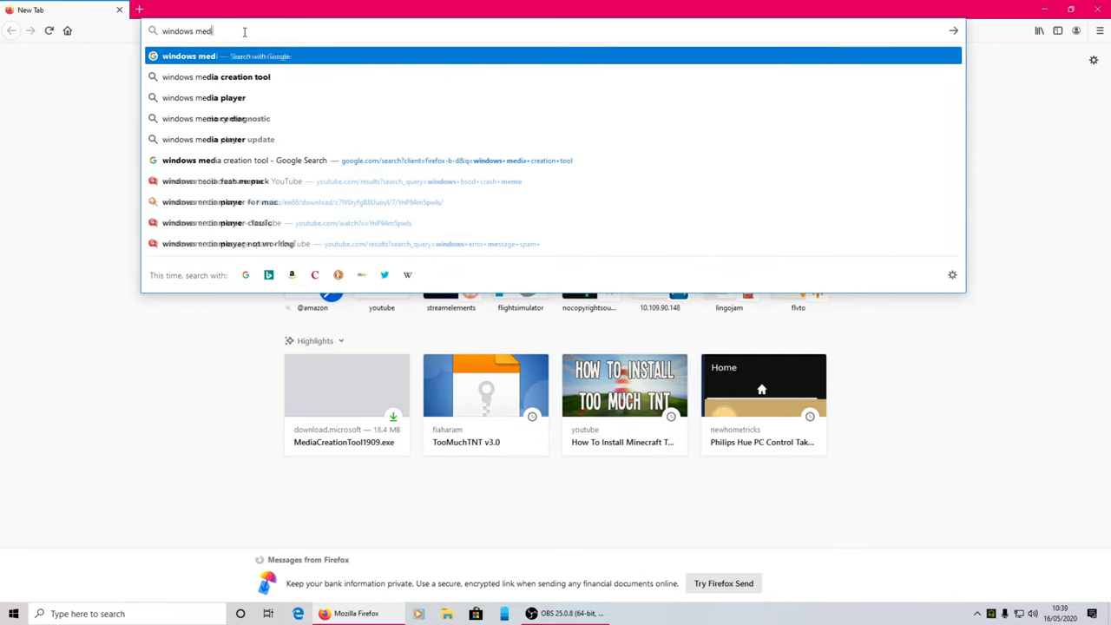
text(ia creation t)
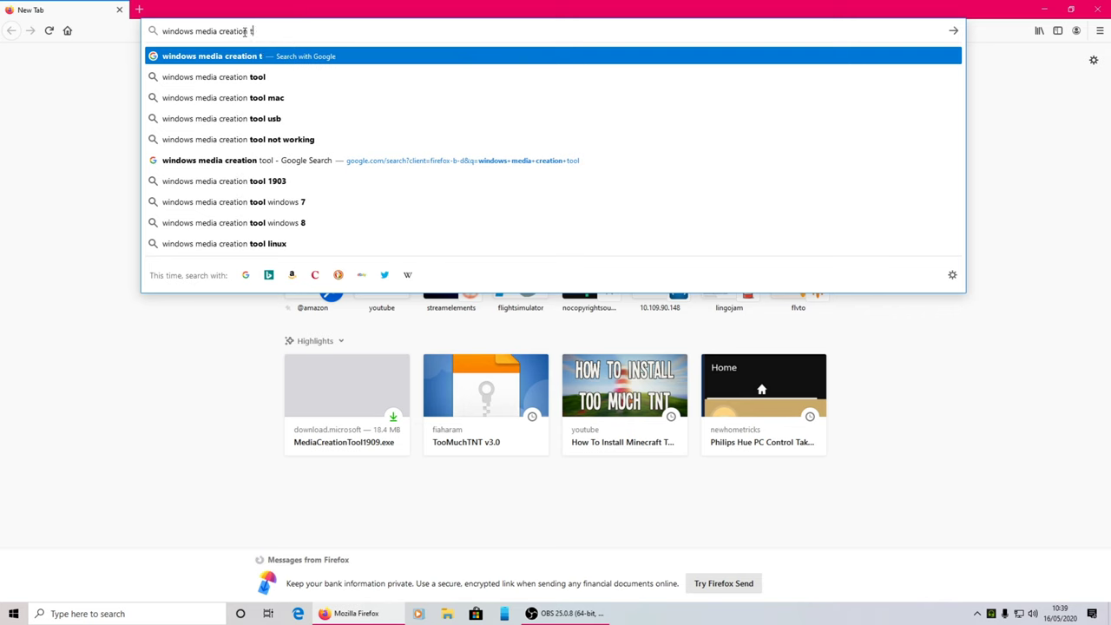
text(ool)
key(Return)
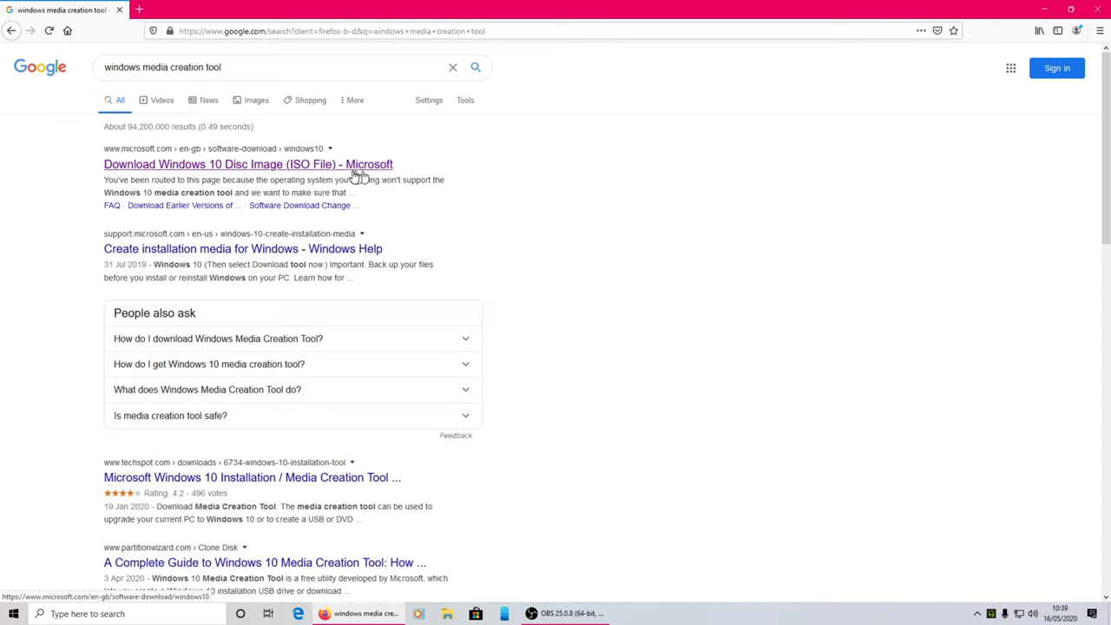
Step: Try the media creation tool download on Microsoft's Windows 10 download page, cancel saving MediaCreationTool1909.exe and close the browser
click(326, 168)
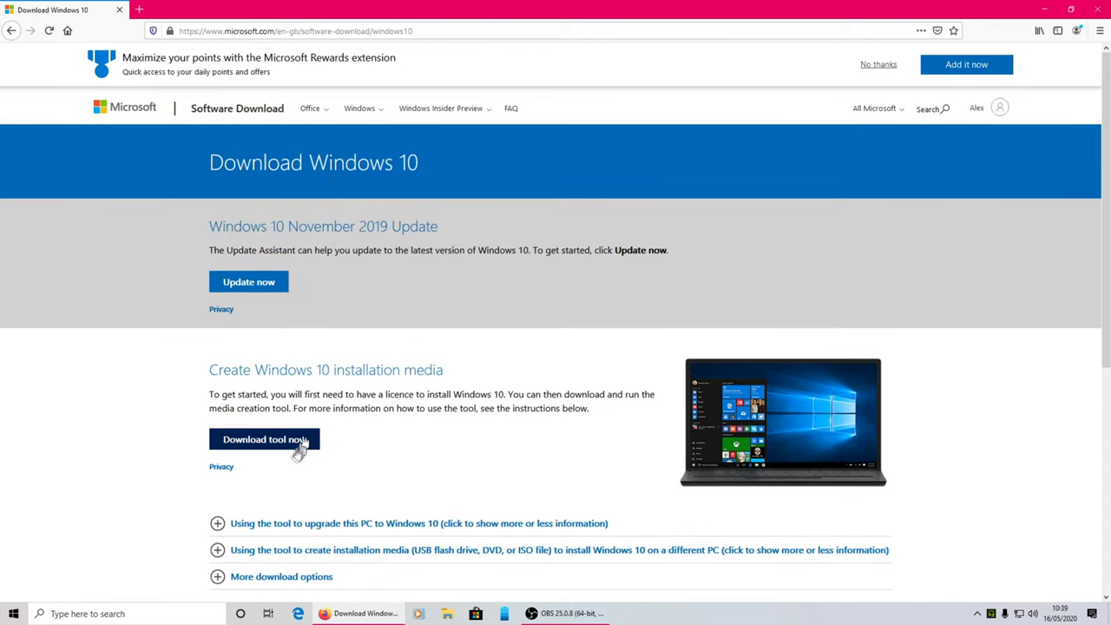
click(300, 443)
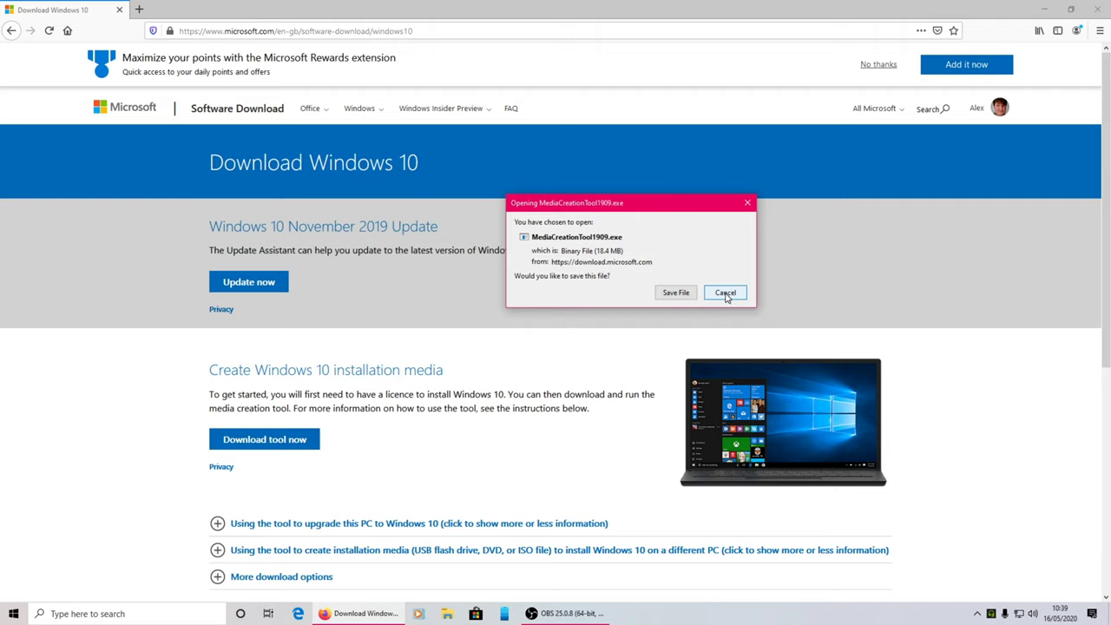
click(726, 292)
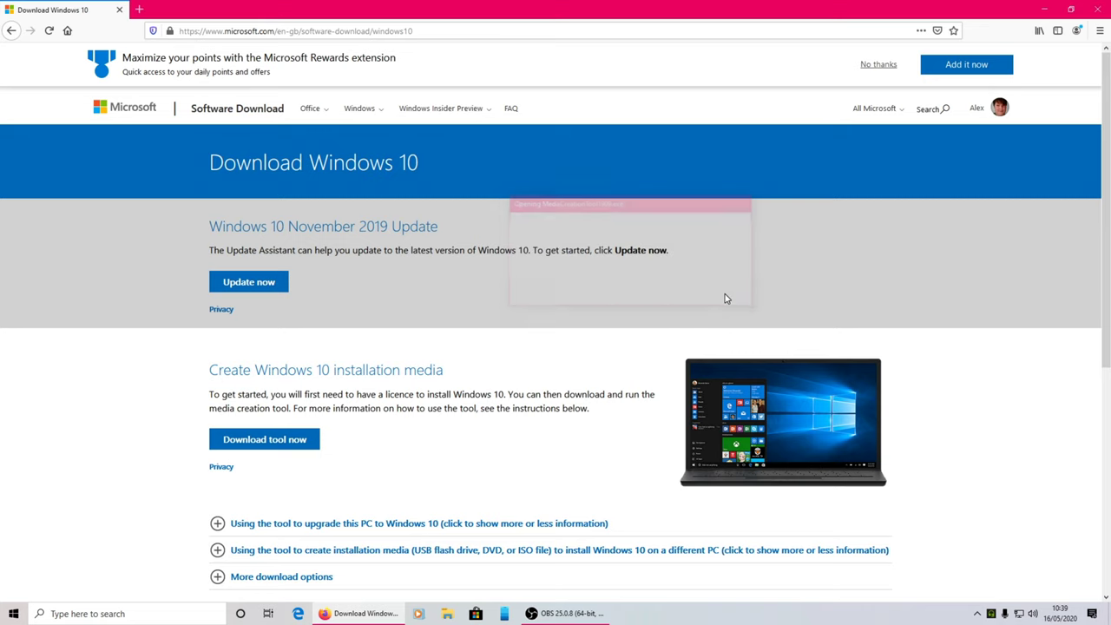
click(1100, 8)
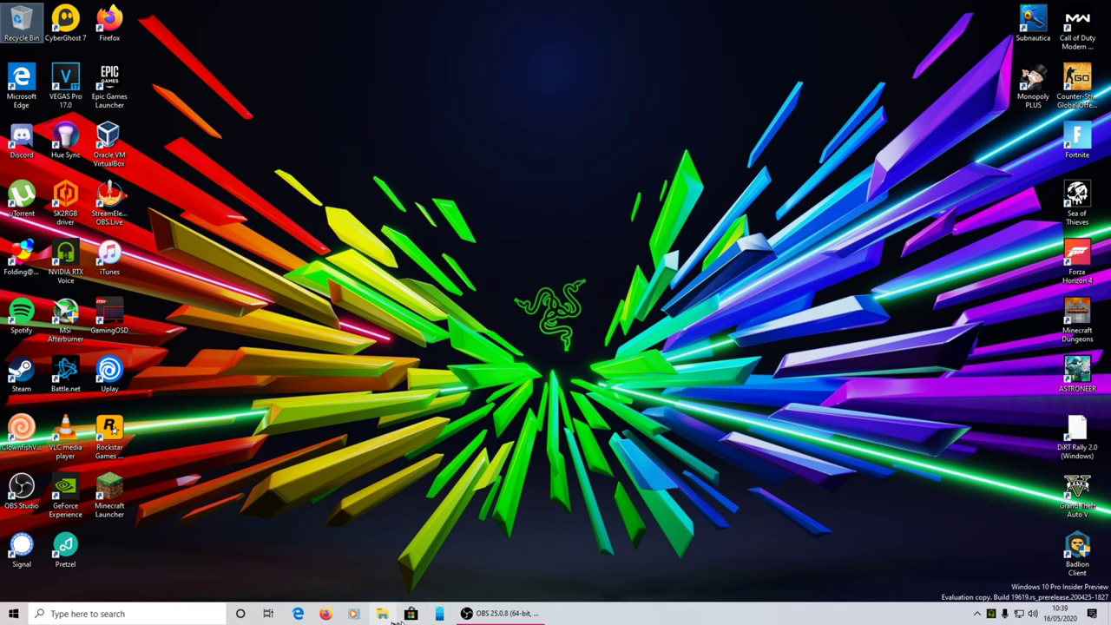
Step: Launch the media creation tool from the Downloads folder and accept its licence terms
click(383, 614)
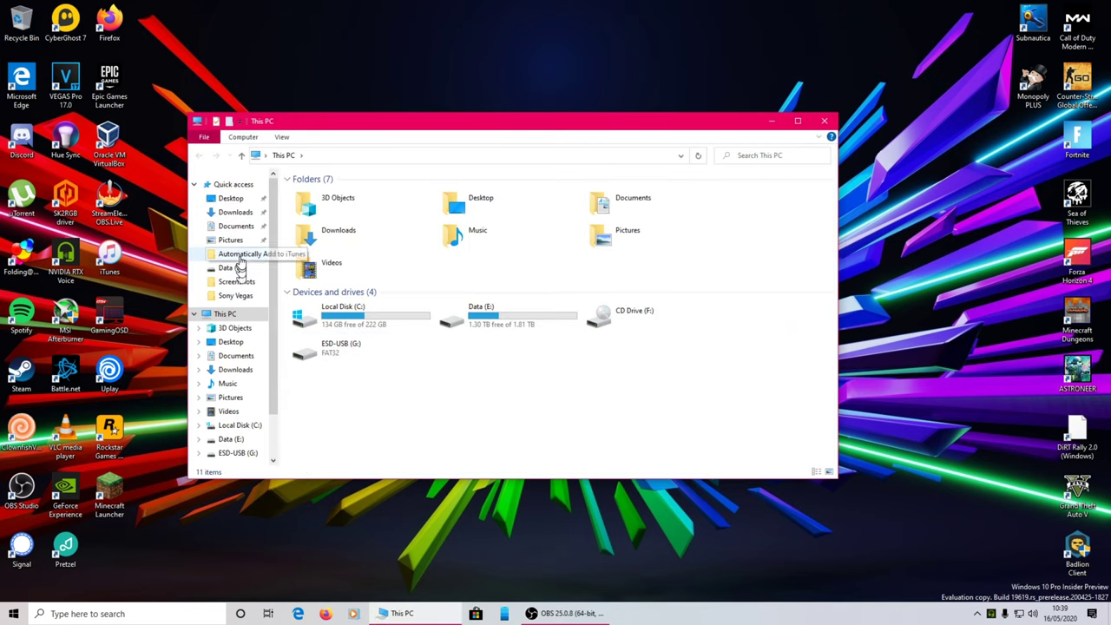
click(232, 212)
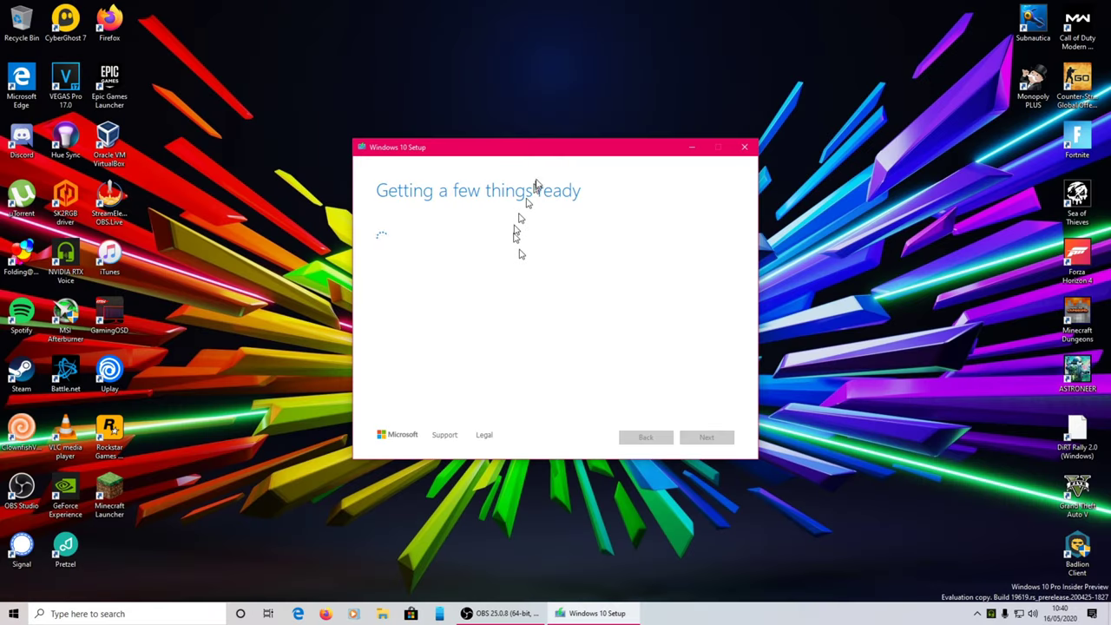
drag(558, 149, 540, 100)
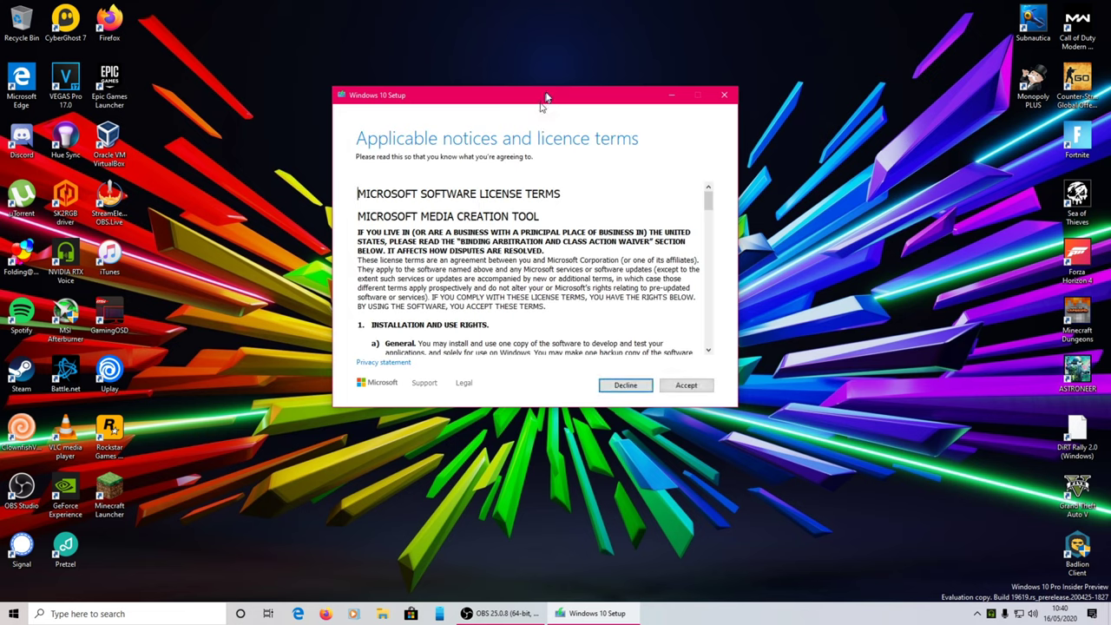
click(685, 385)
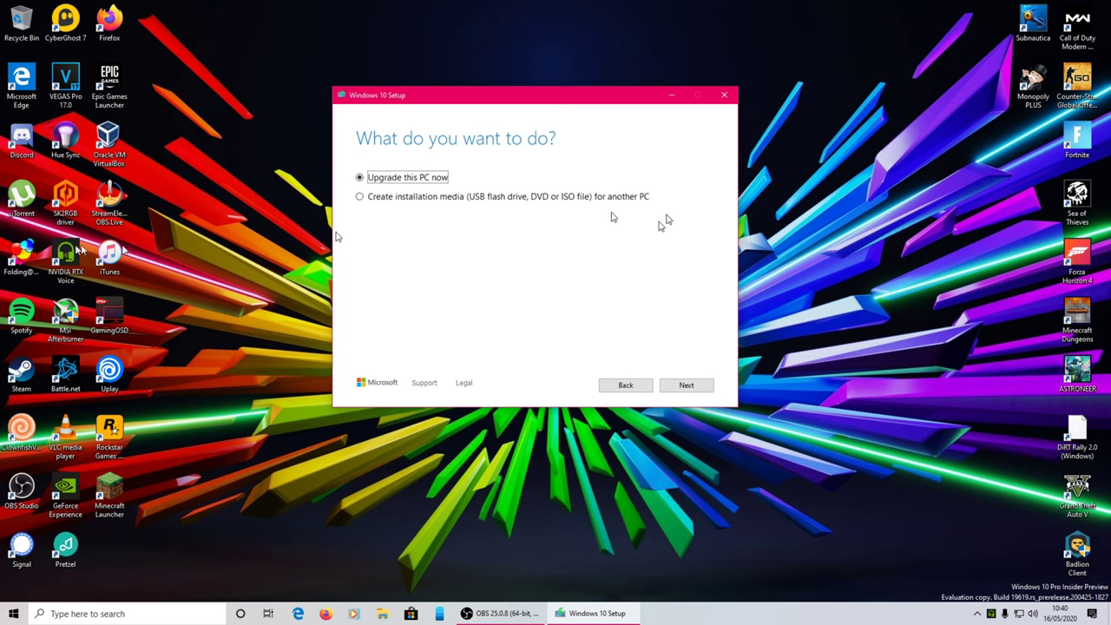
click(13, 614)
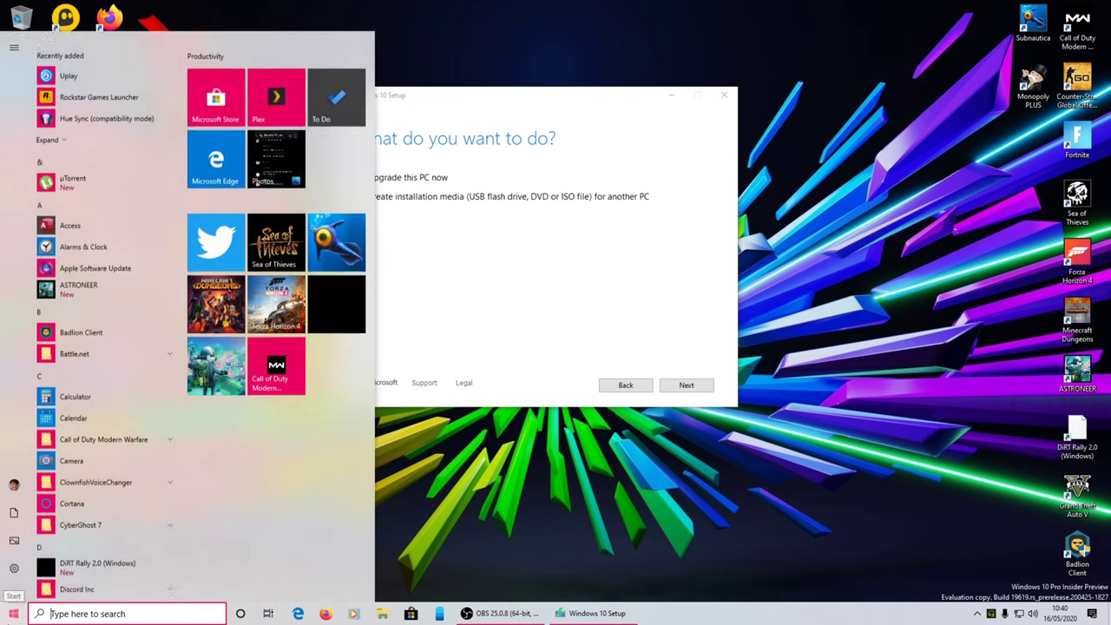
click(13, 614)
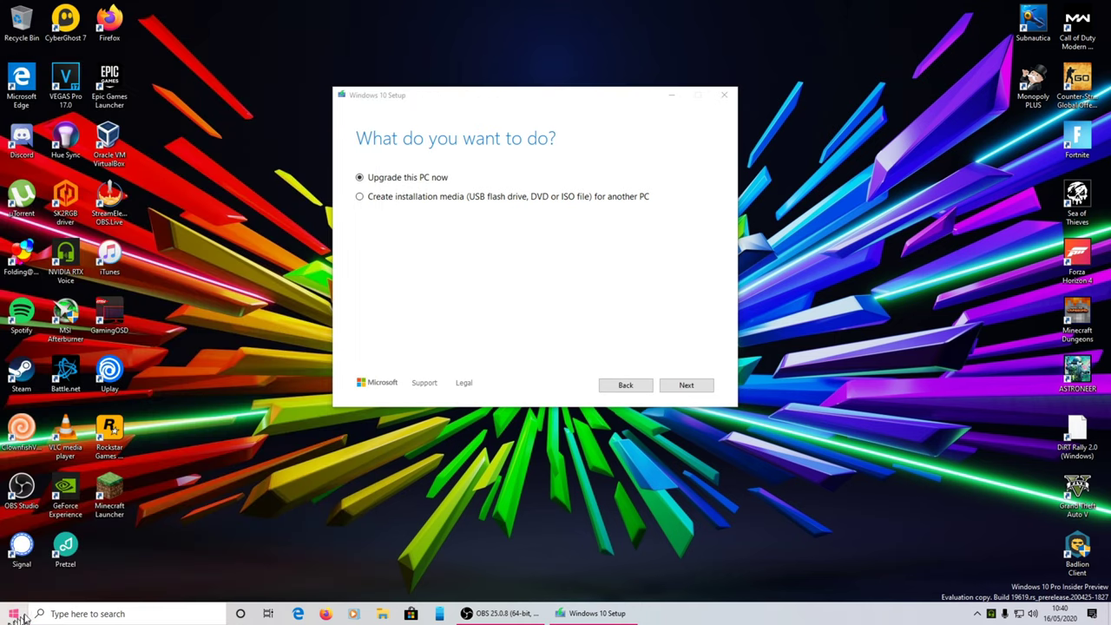
Step: Choose to create installation media for another PC with the recommended language, edition and architecture, on a USB flash drive
click(375, 203)
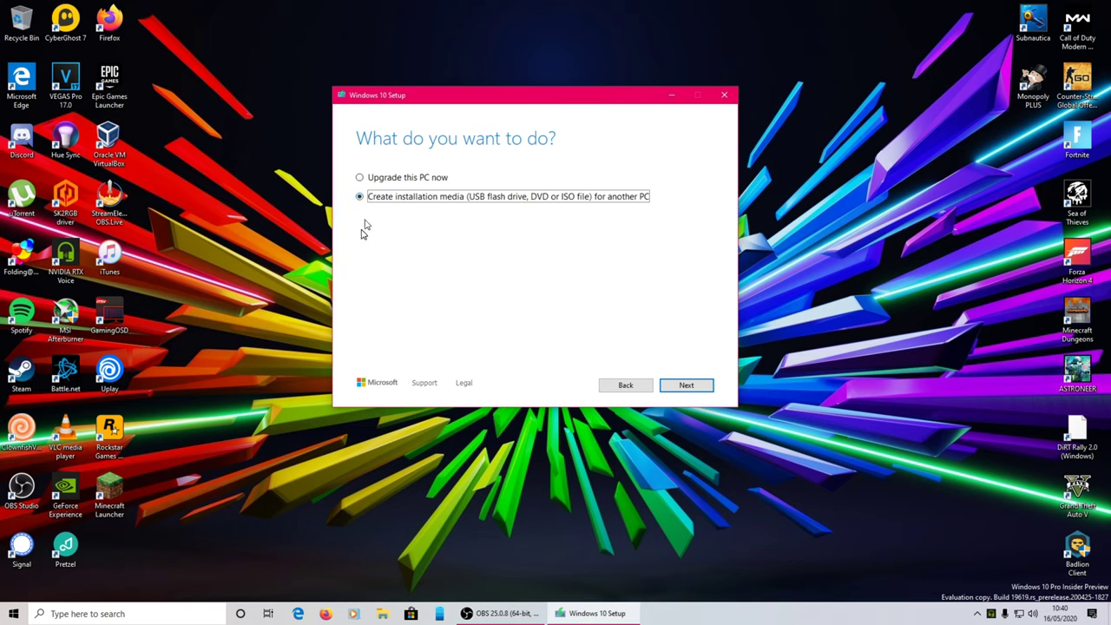
click(686, 384)
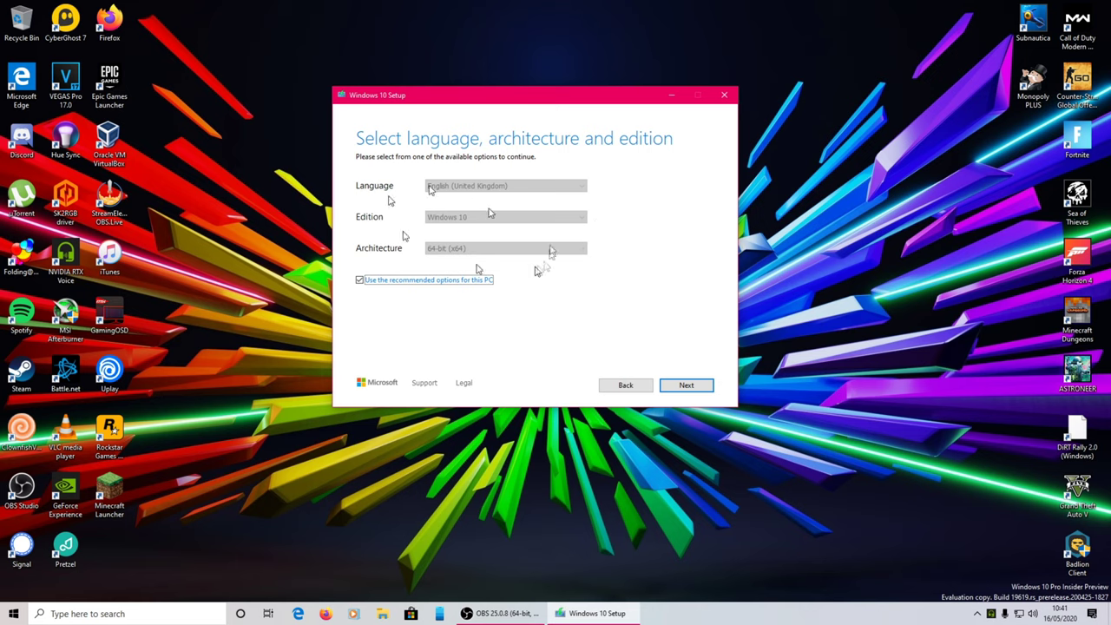
click(681, 387)
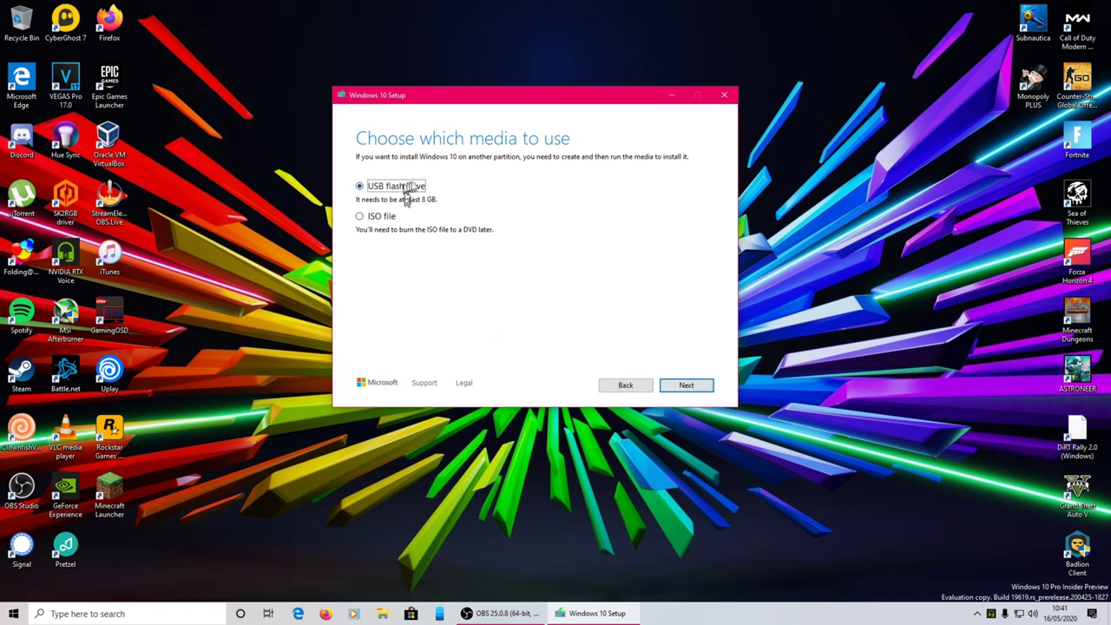
click(683, 385)
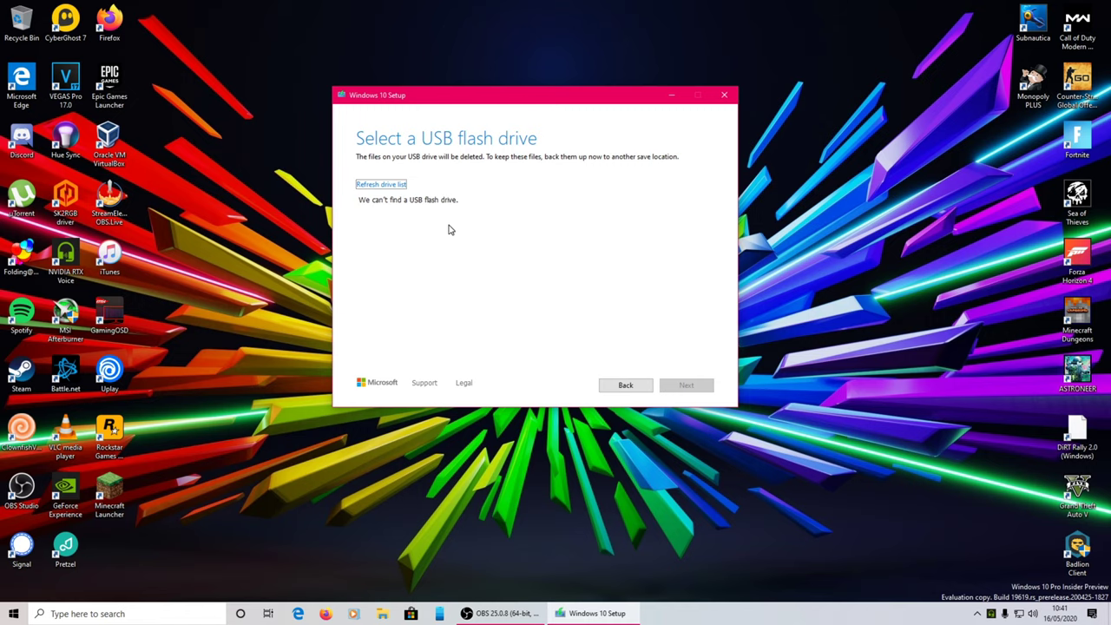
Step: Find the hard disk partition tool with the system search "disk man" and open Disk Management
key(super)
text(disk)
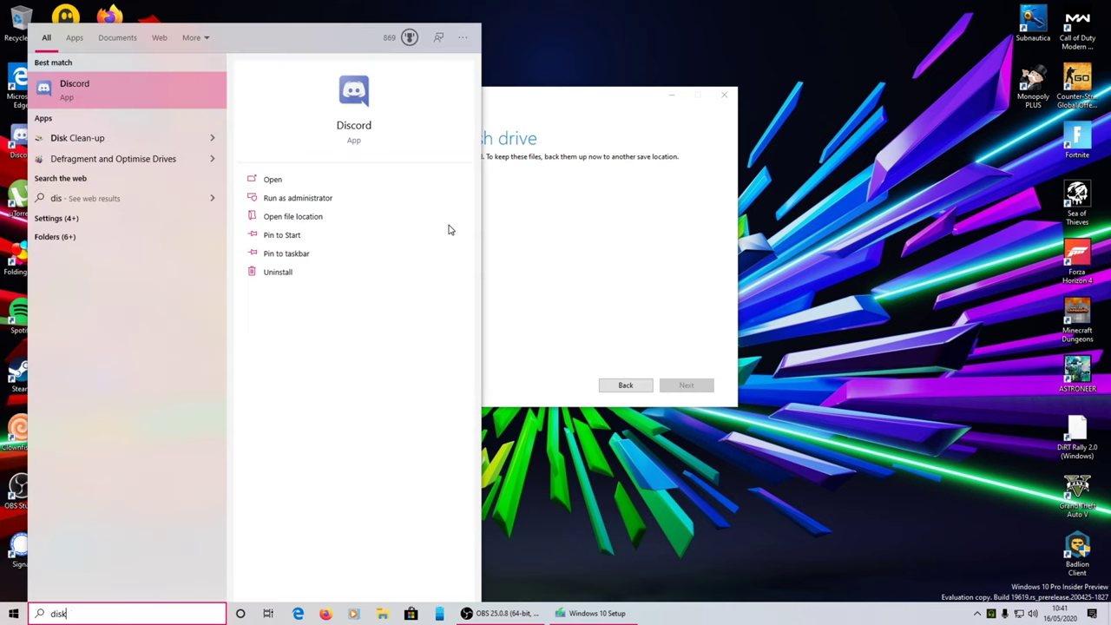
text( man)
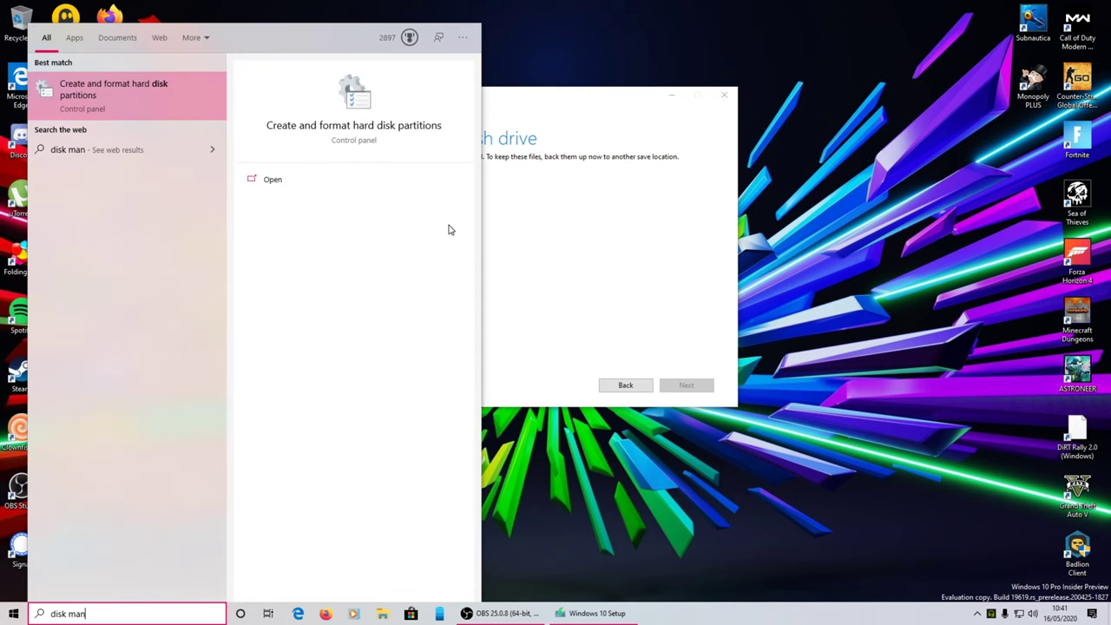
key(Escape)
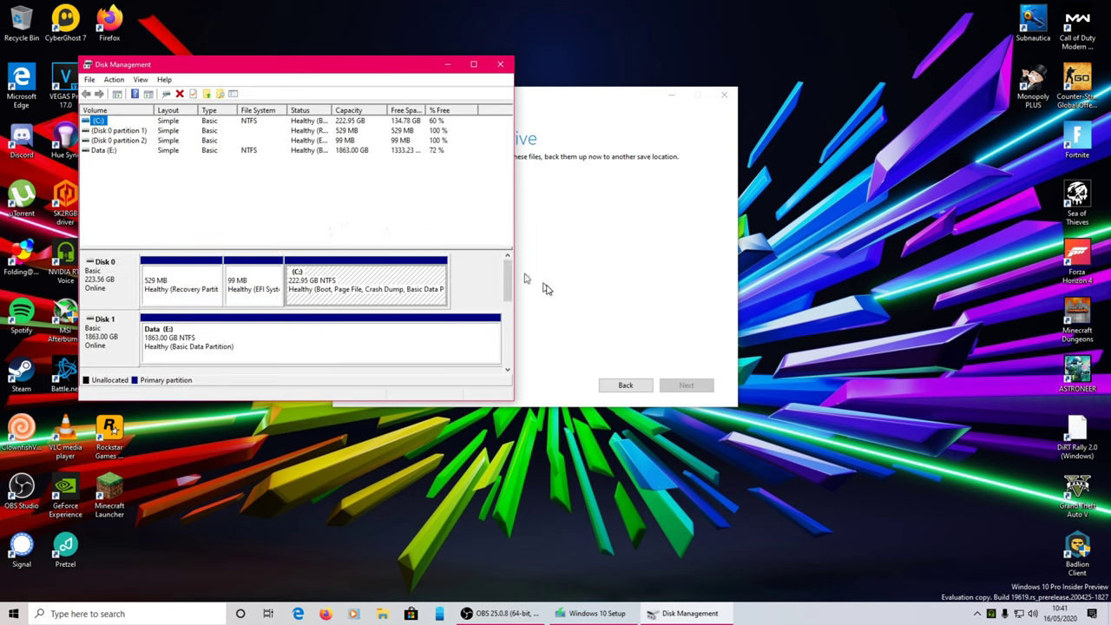
Step: Create a simple volume with the default wizard settings on the unallocated space of removable Disk 5 and close Disk Management
drag(508, 282, 507, 335)
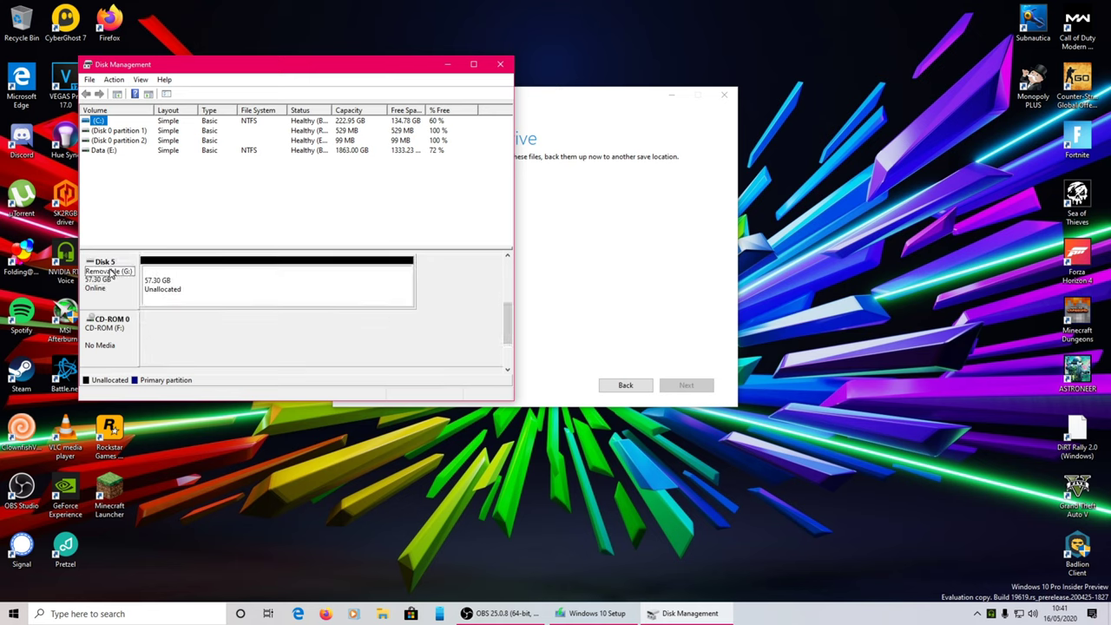
right_click(200, 282)
click(251, 286)
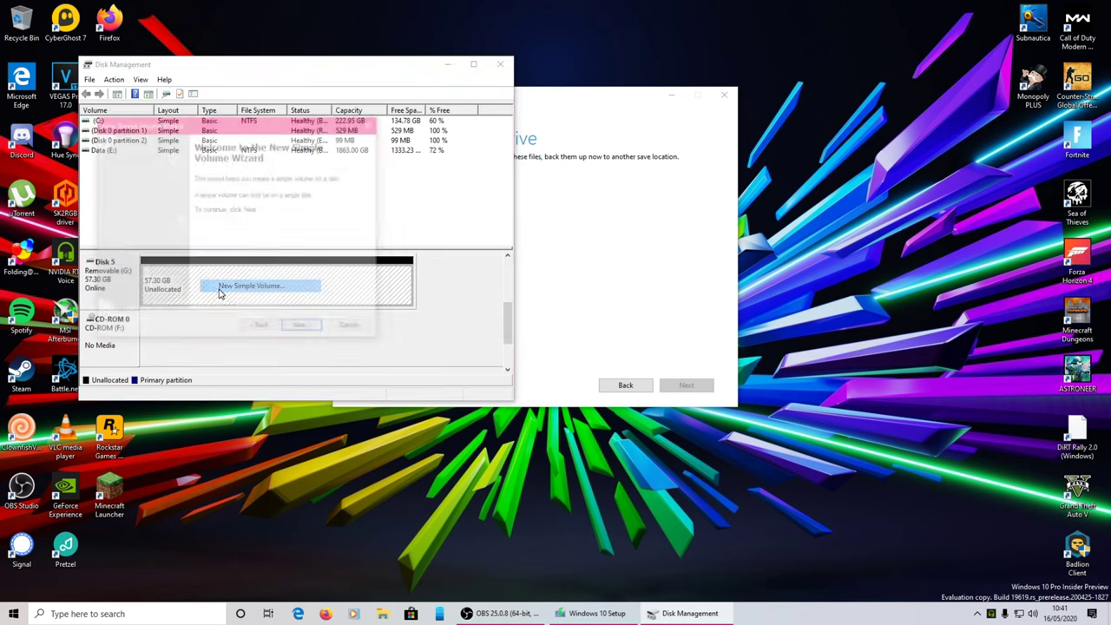
click(299, 327)
click(303, 328)
click(303, 329)
click(303, 328)
click(303, 328)
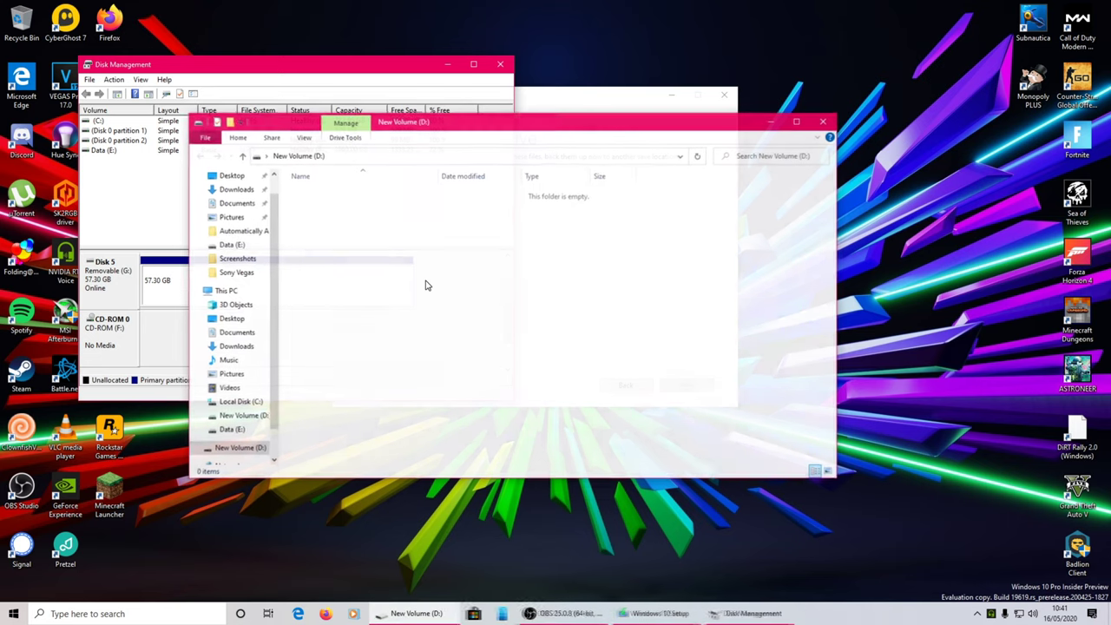
click(823, 120)
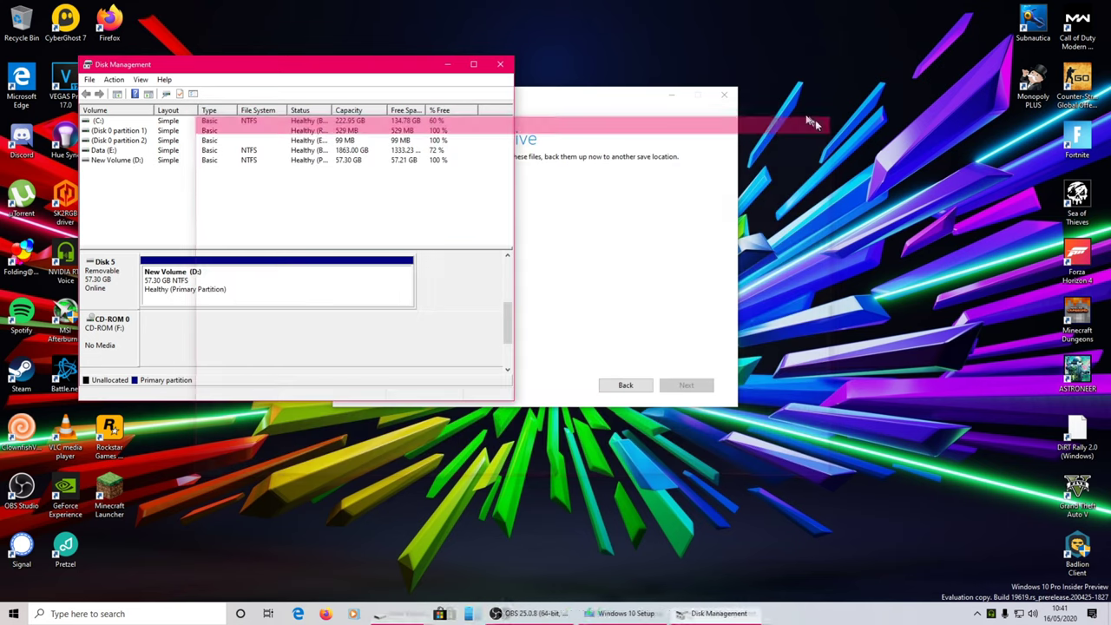
click(501, 64)
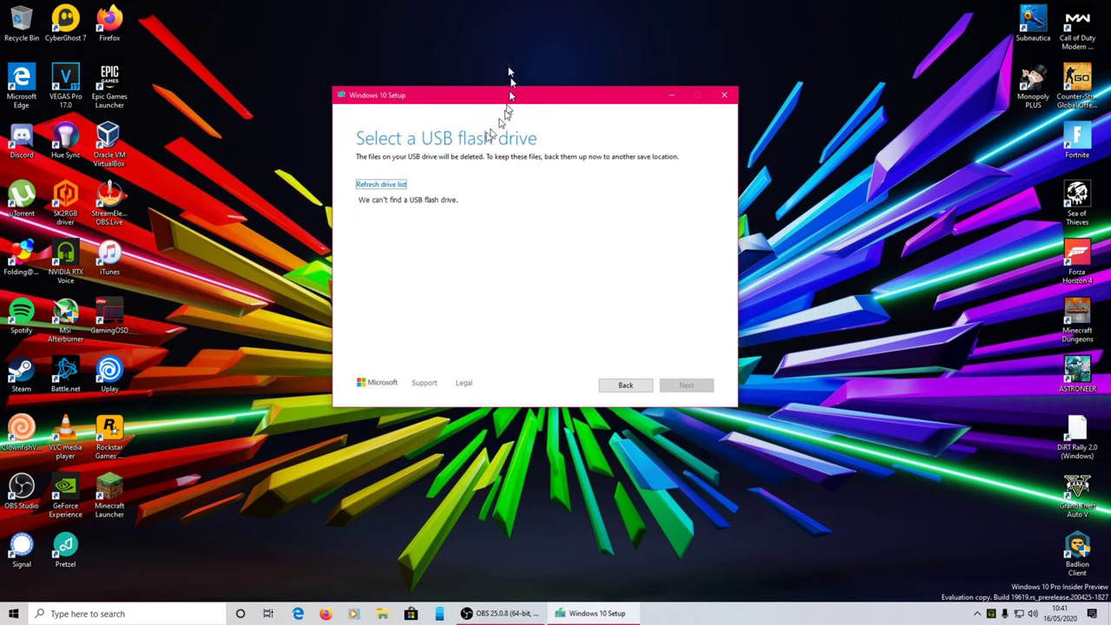
Step: Refresh the USB drive list, create the installation media on D: (New Volume) and finish the setup wizard
click(401, 185)
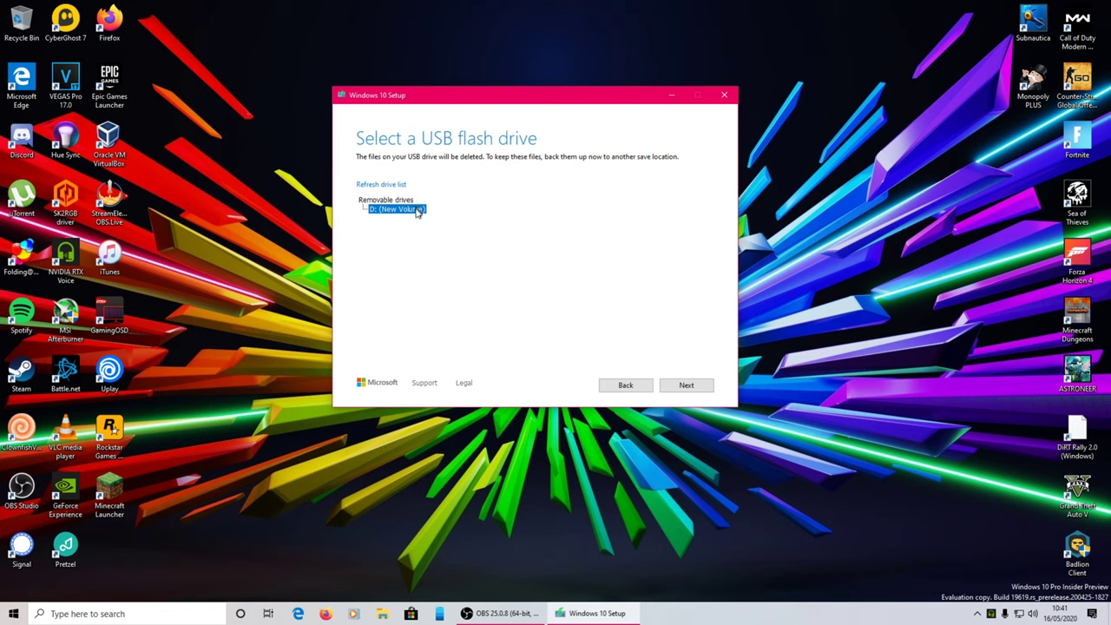
click(686, 385)
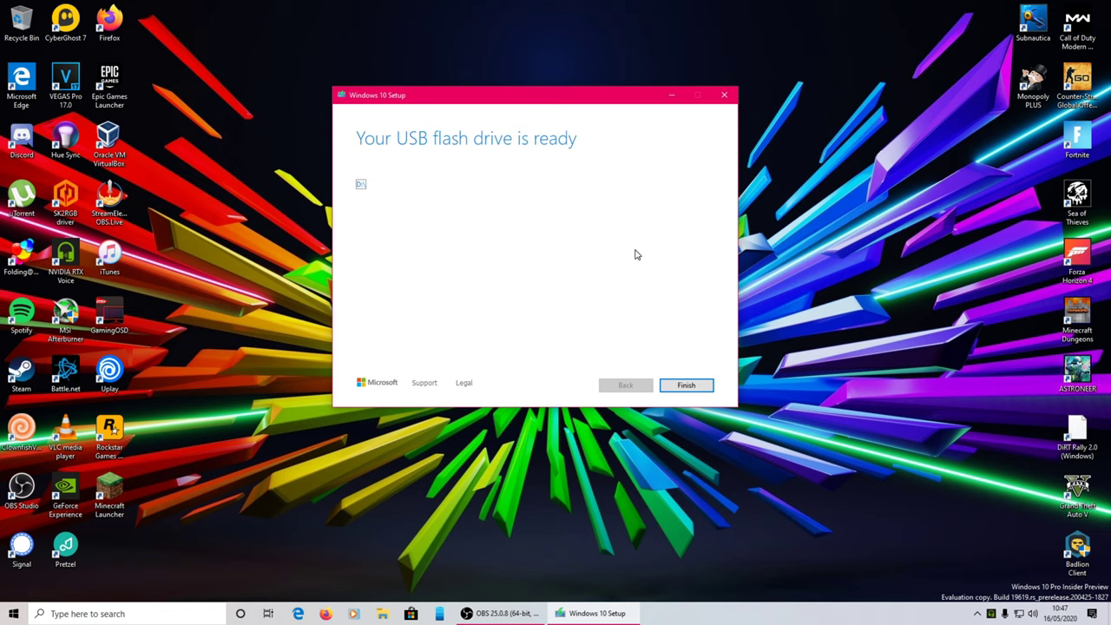
click(688, 386)
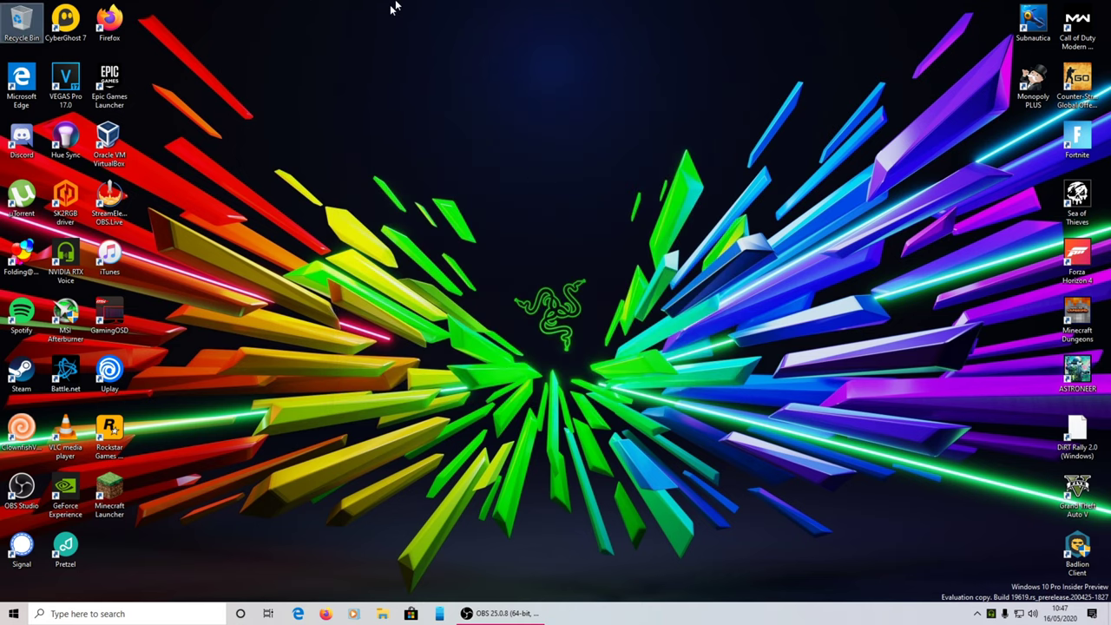
Step: Launch Windows 10 Setup from the ESD-USB (D:) drive in File Explorer and quit the installer without installing
click(380, 616)
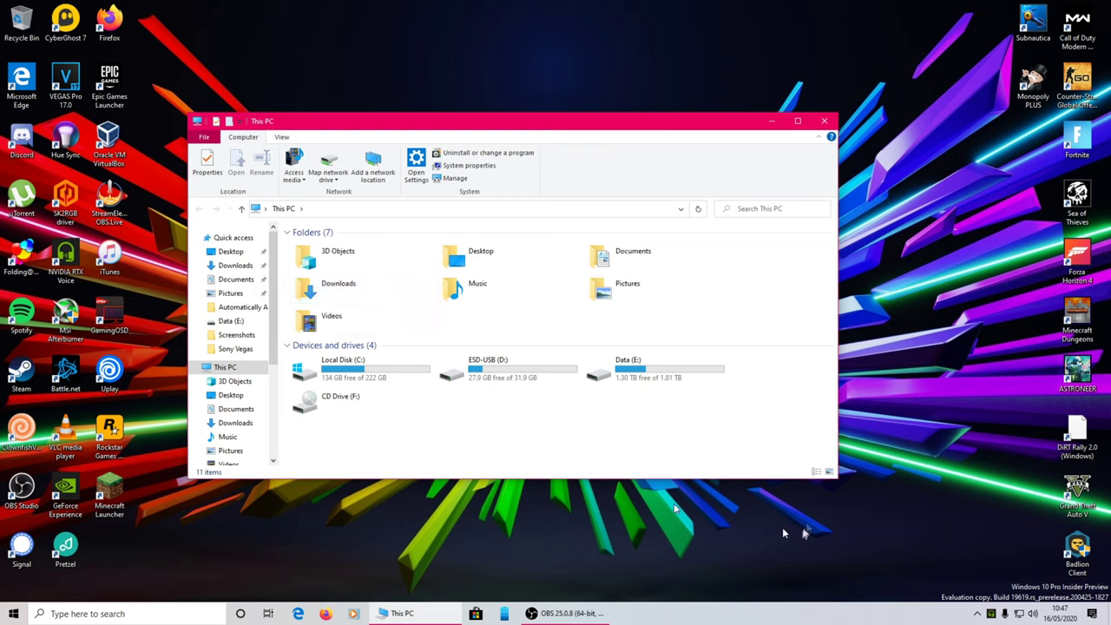
double_click(487, 378)
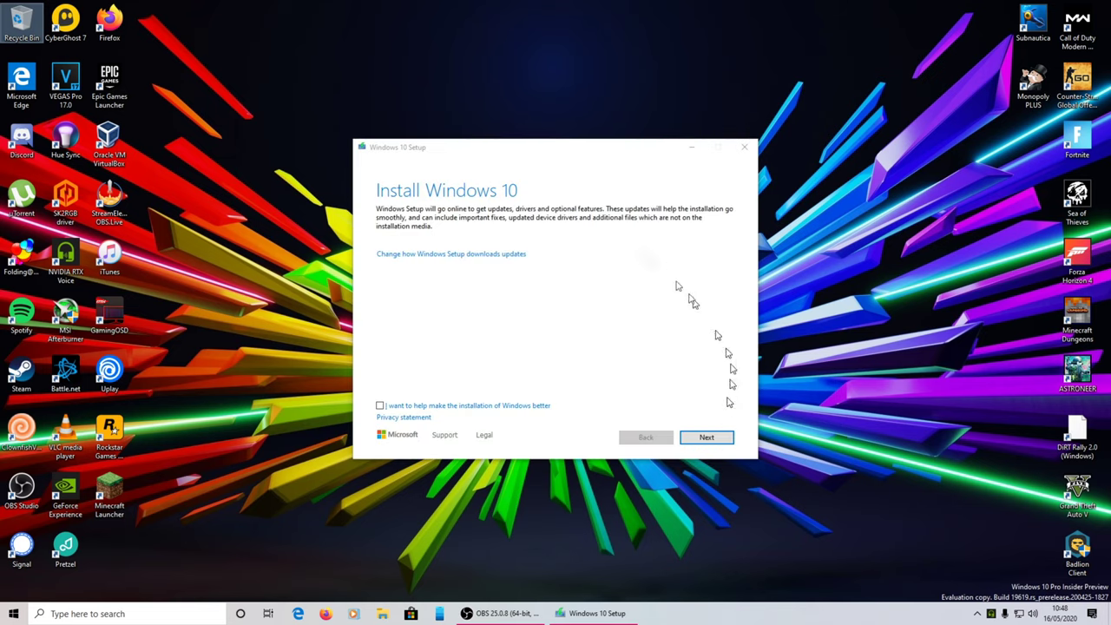
click(745, 150)
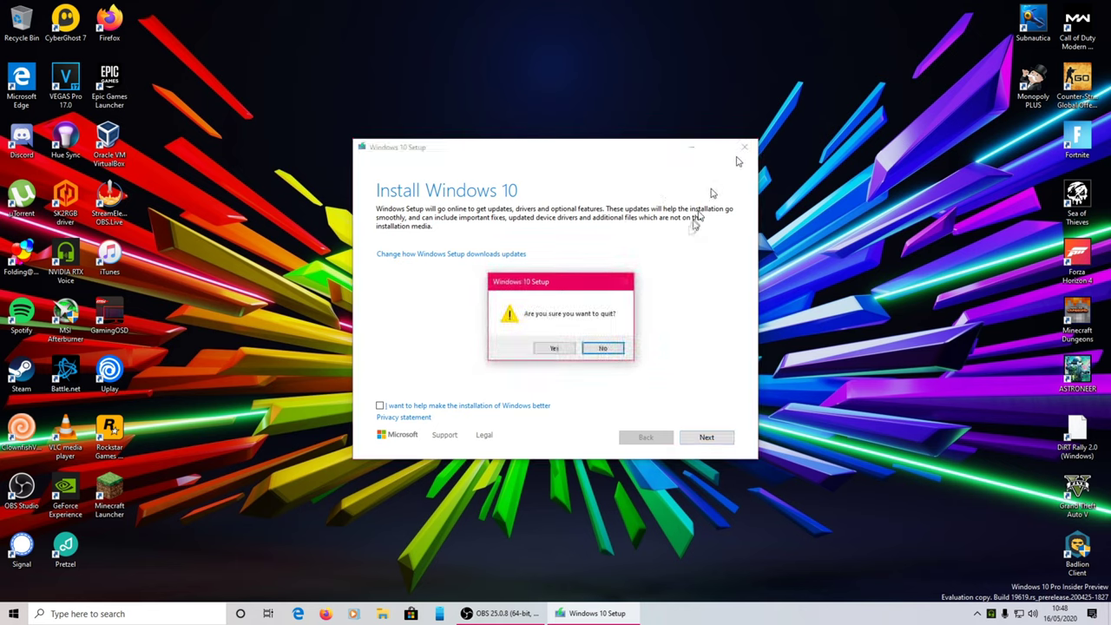
click(558, 349)
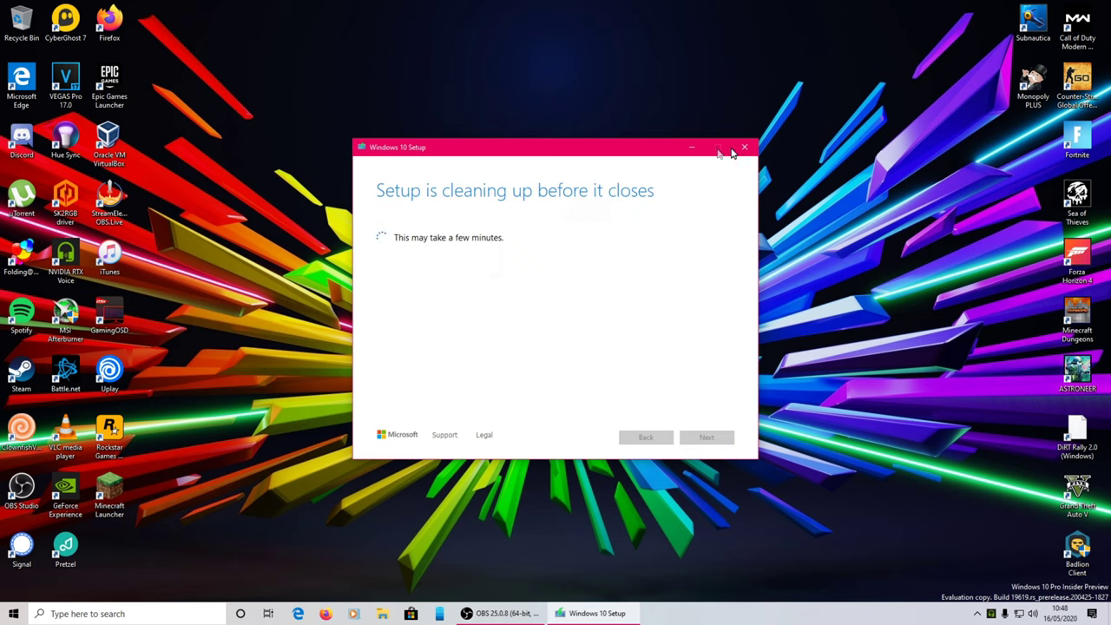